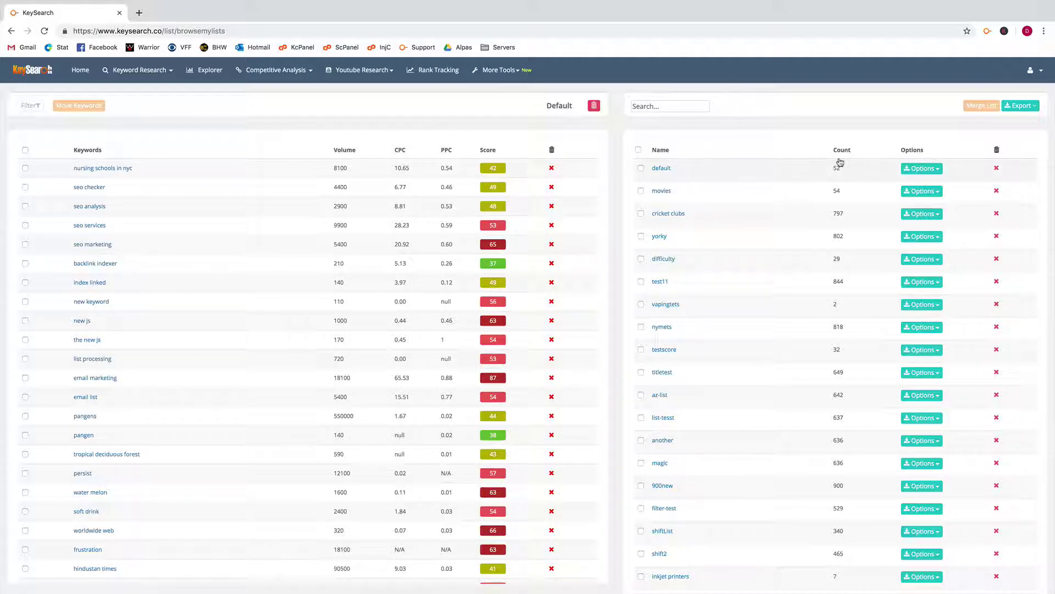
# Search the saved lists for 'movies', clear the search, and return to the Default list.
pyautogui.scroll(-3, 840, 163)
pyautogui.scroll(3, 844, 159)
pyautogui.click(663, 106)
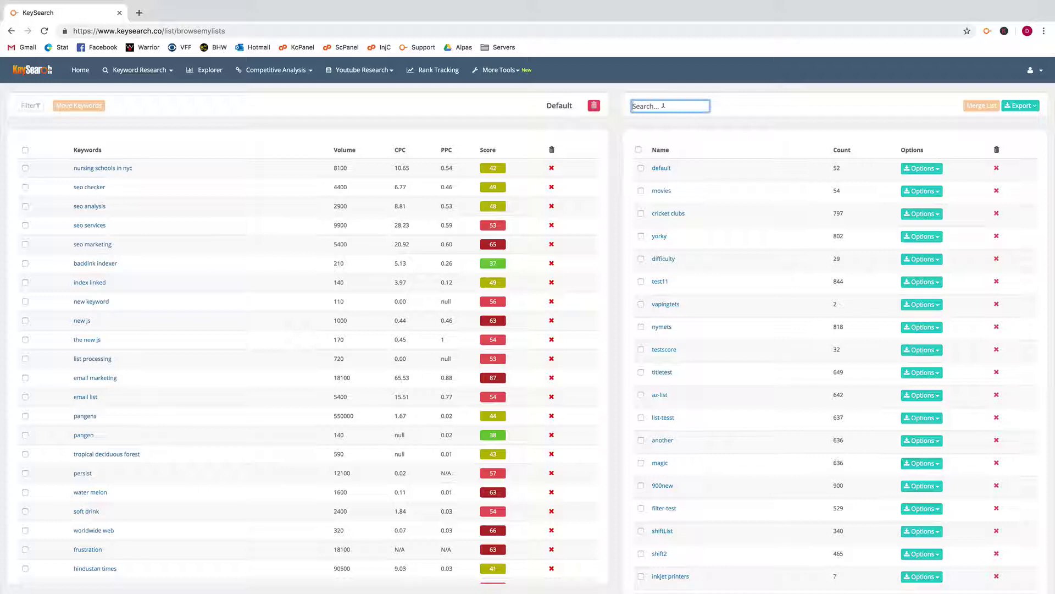
pyautogui.write('movies')
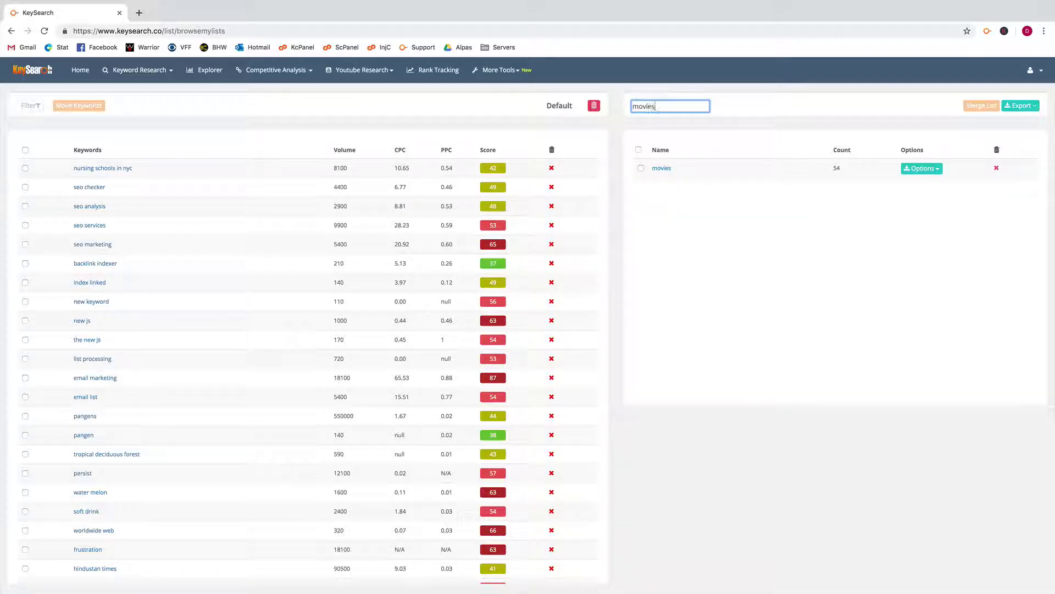
pyautogui.moveTo(671, 108); pyautogui.dragTo(609, 105)
pyautogui.press('BackSpace')
pyautogui.scroll(-5, 759, 165)
pyautogui.scroll(-5, 758, 165)
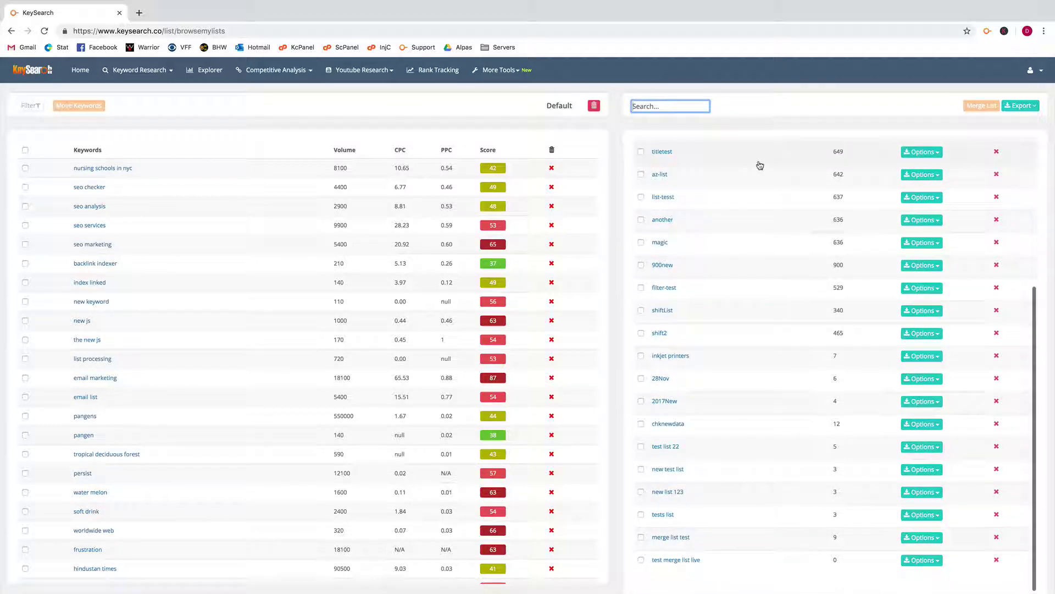
pyautogui.scroll(5, 759, 166)
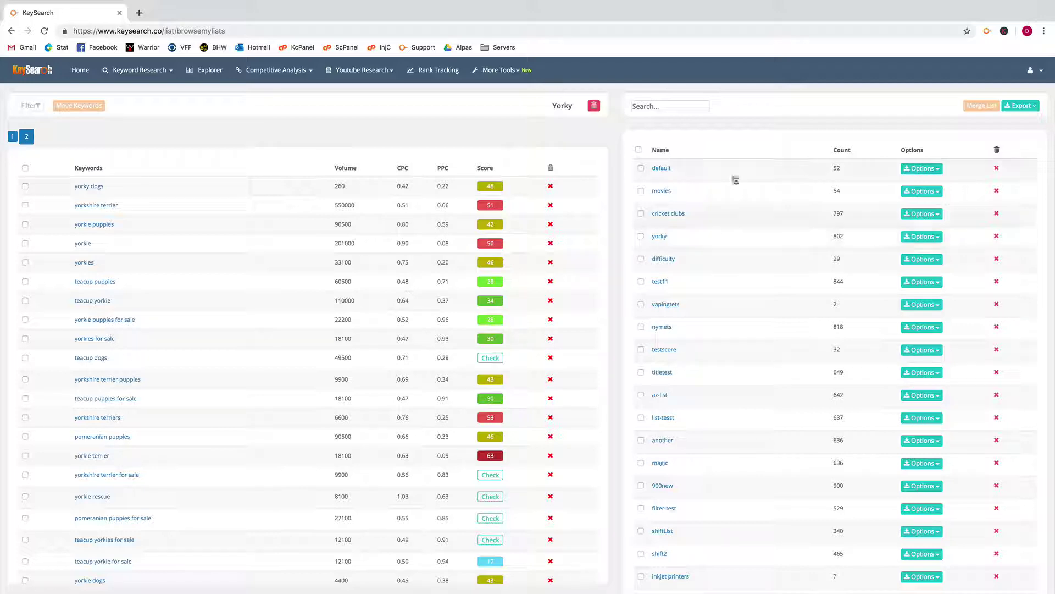
pyautogui.click(731, 166)
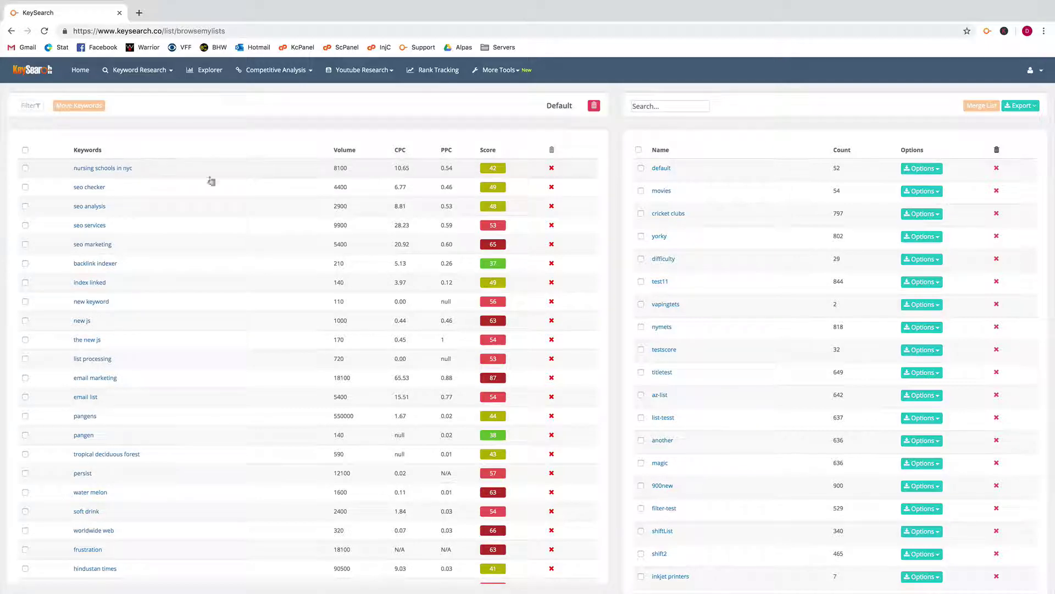
# Delete the keyword 'nursing schools in nyc' from the Default list.
pyautogui.click(551, 168)
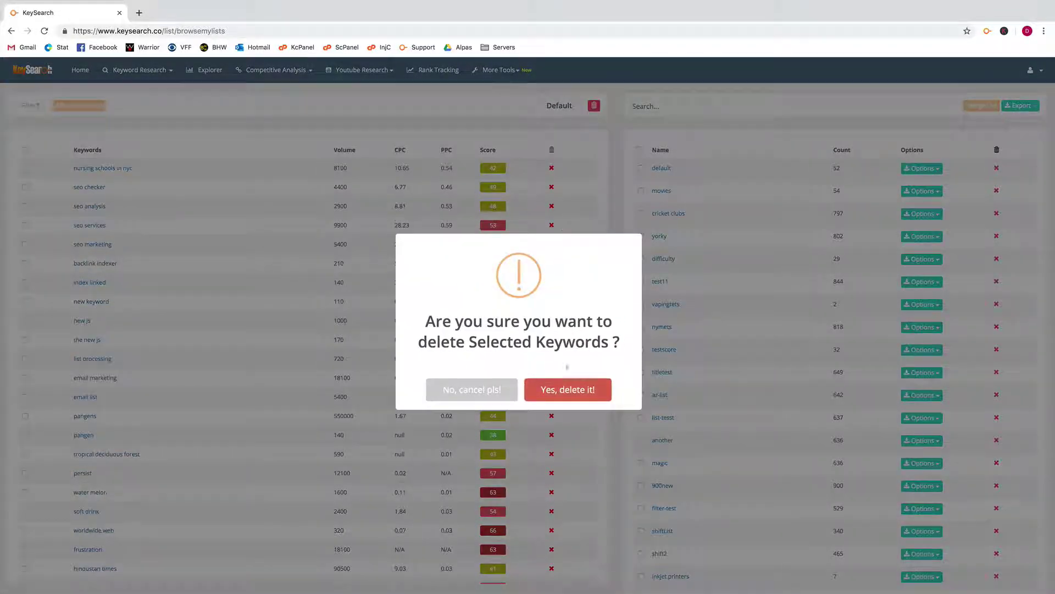
pyautogui.click(563, 389)
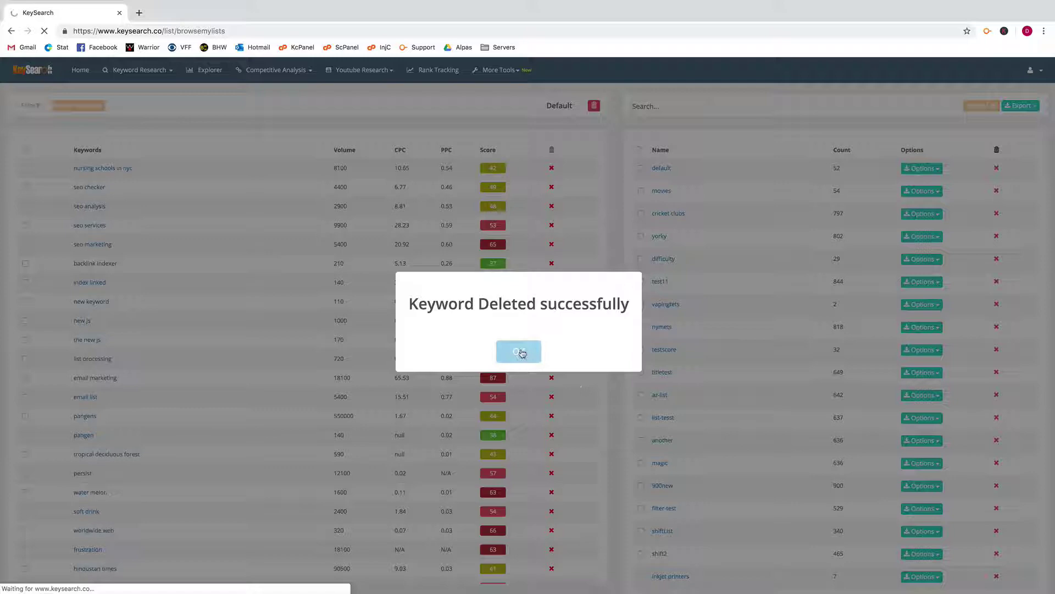
pyautogui.click(526, 354)
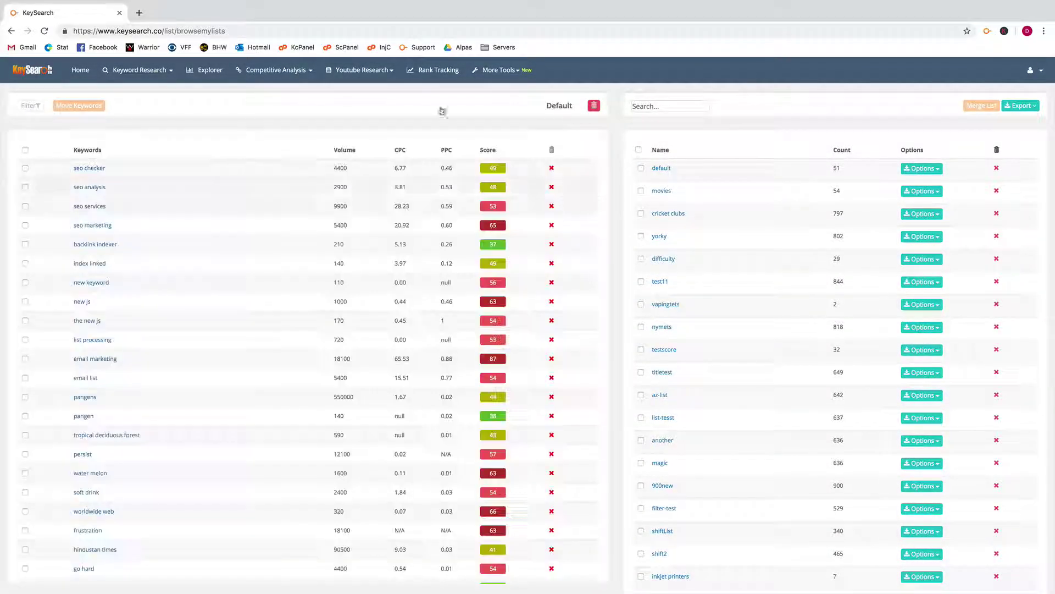
# Select, then deselect, the seo checker, seo analysis and seo services keywords; briefly check the Filter panel.
pyautogui.click(25, 167)
pyautogui.click(24, 187)
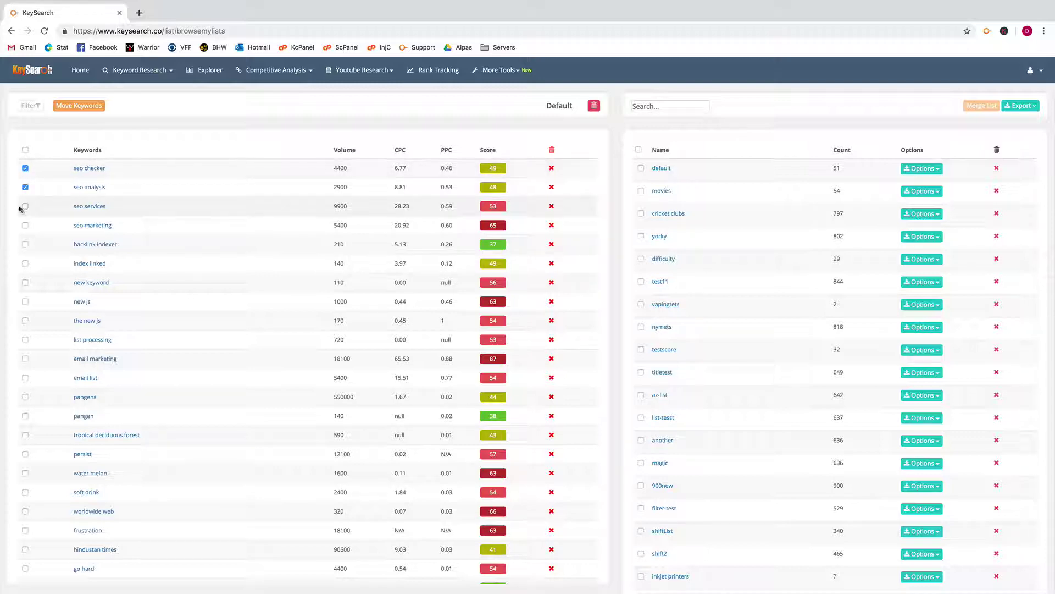
pyautogui.click(25, 206)
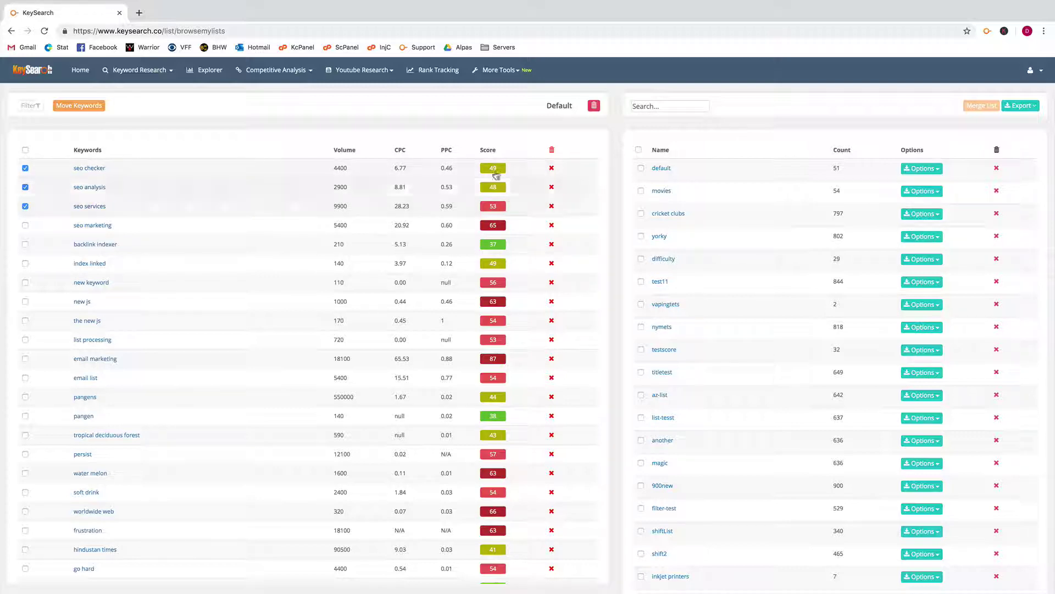
pyautogui.click(25, 207)
pyautogui.click(25, 167)
pyautogui.click(25, 187)
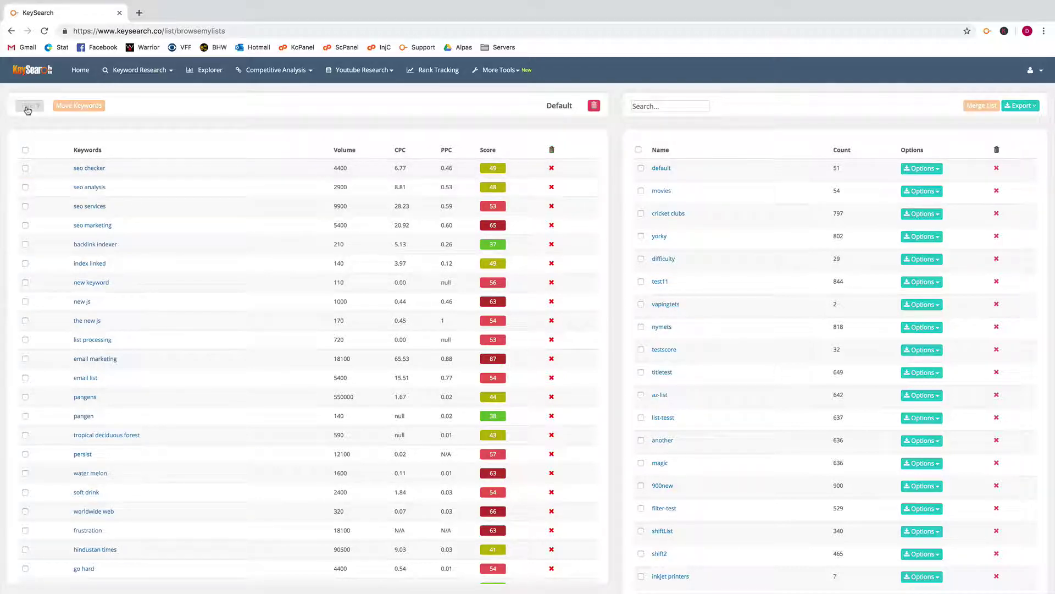
pyautogui.click(27, 108)
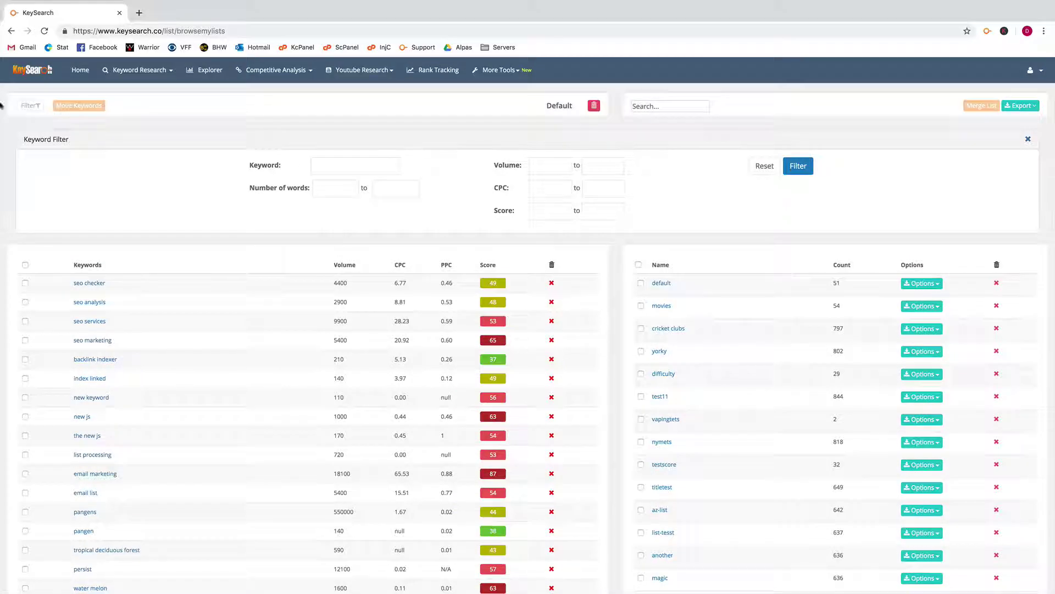
pyautogui.click(30, 106)
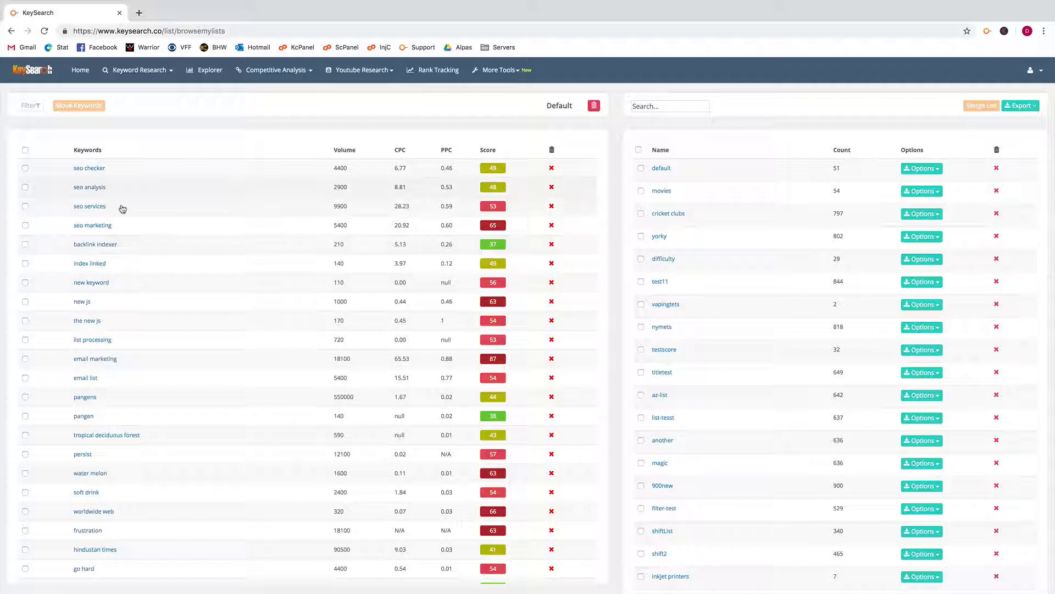
# View the cached competition score of 37 for backlink indexer.
pyautogui.click(496, 245)
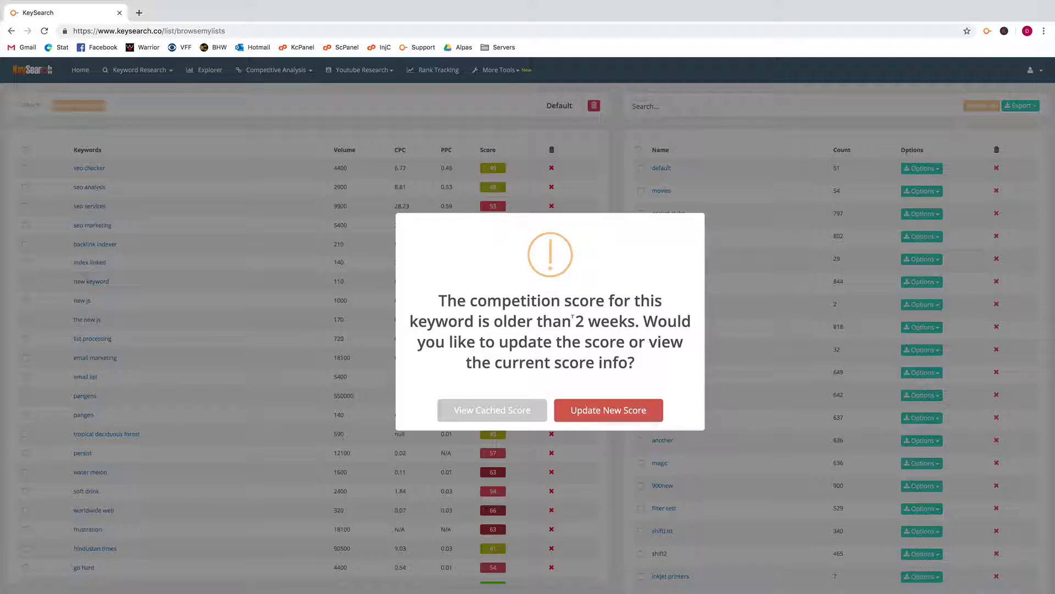
pyautogui.click(491, 413)
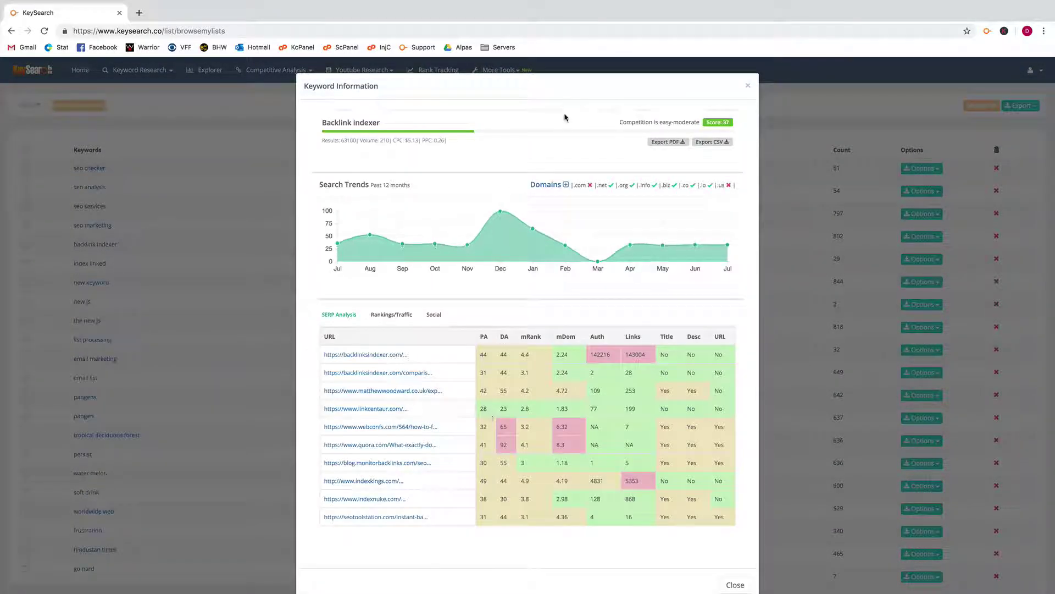
pyautogui.click(746, 85)
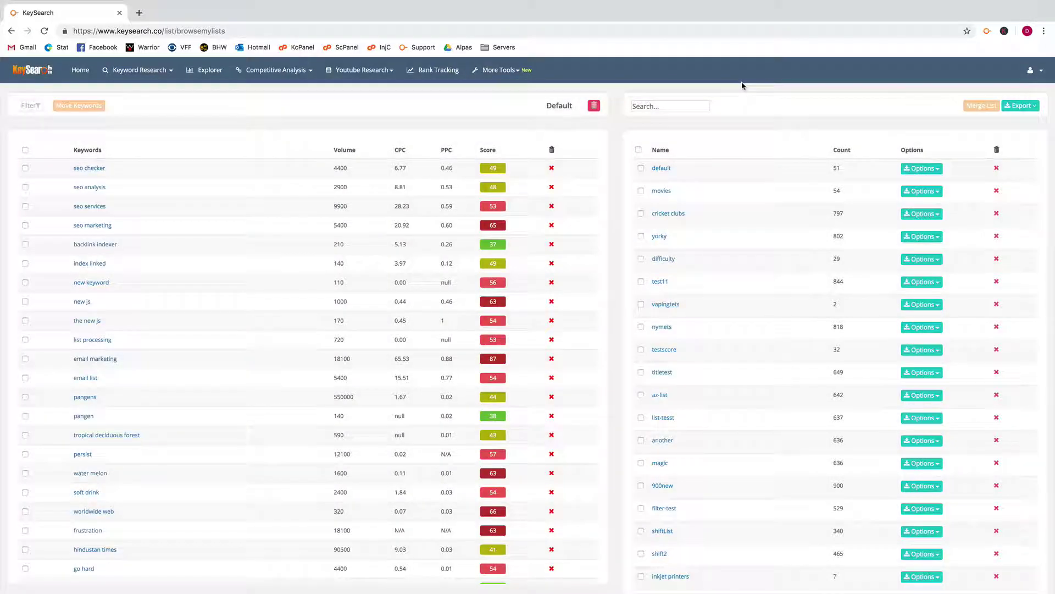
# Recalculate backlink indexer's score, updating it from 37 to 30.
pyautogui.click(492, 244)
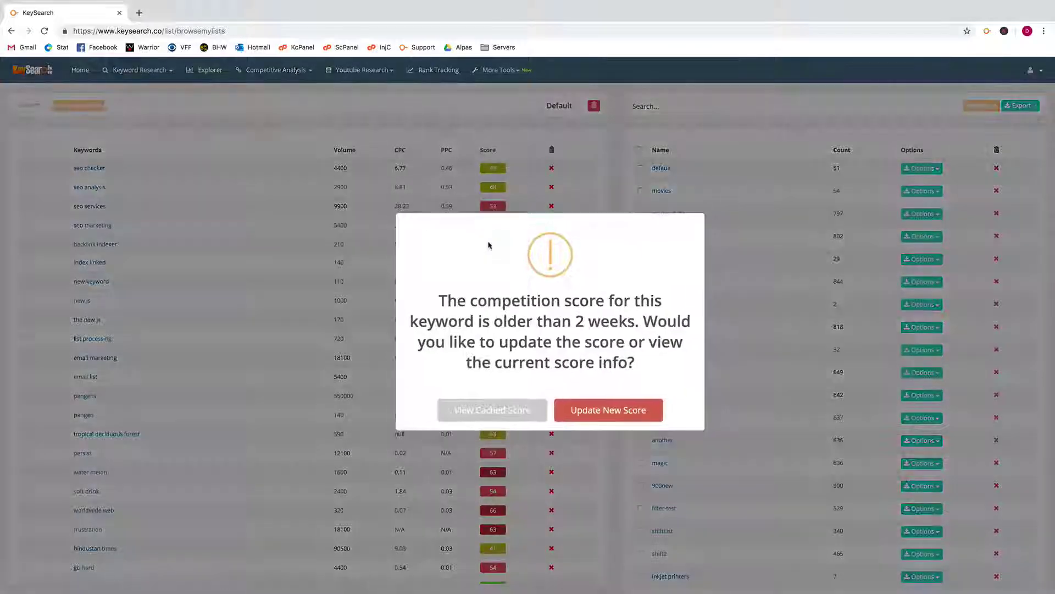
pyautogui.click(619, 416)
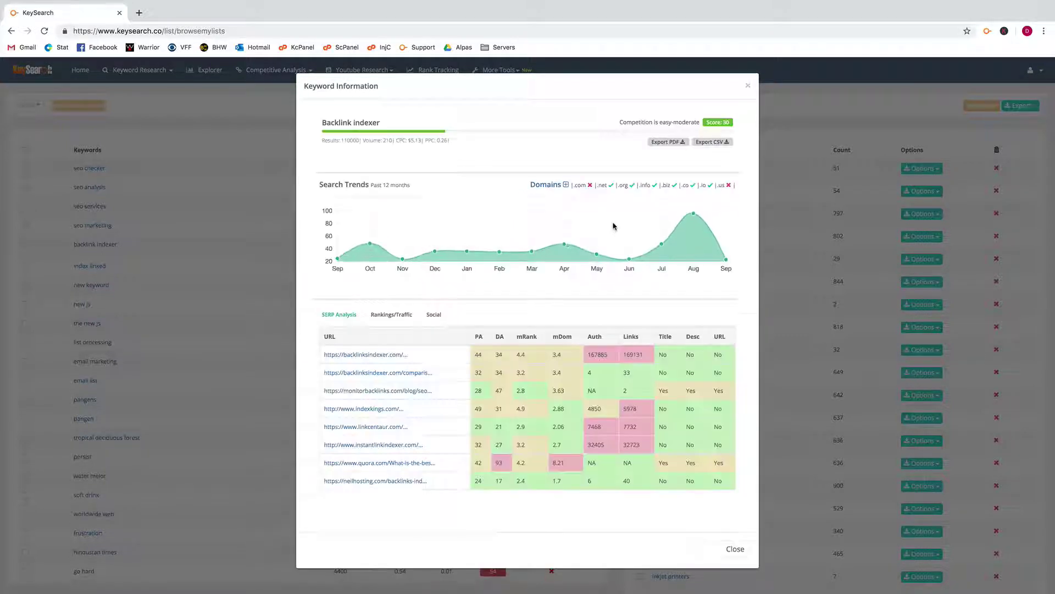
pyautogui.click(748, 85)
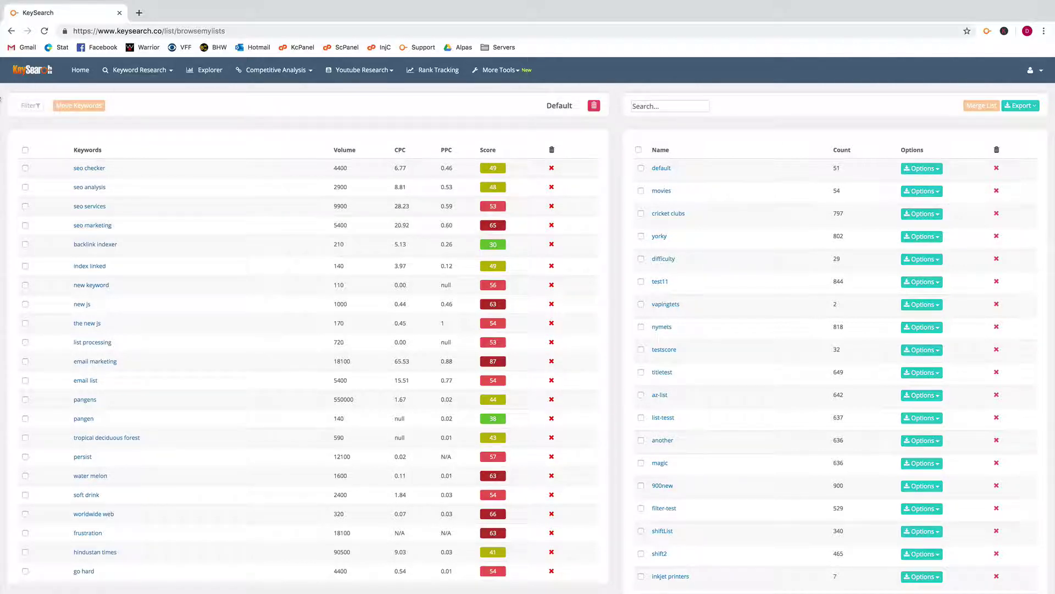
pyautogui.click(25, 168)
pyautogui.click(25, 187)
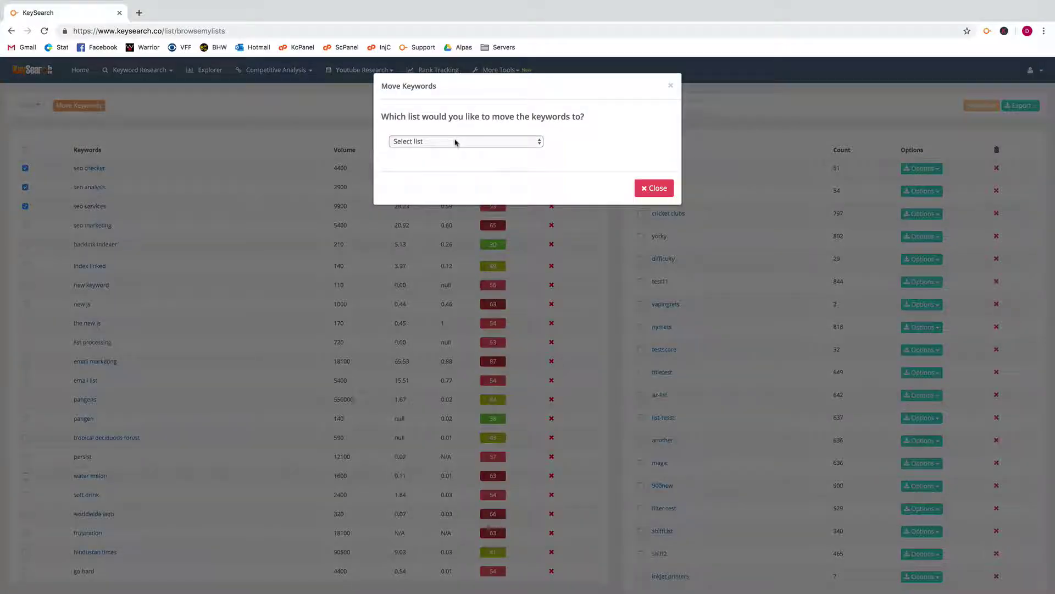
pyautogui.click(455, 141)
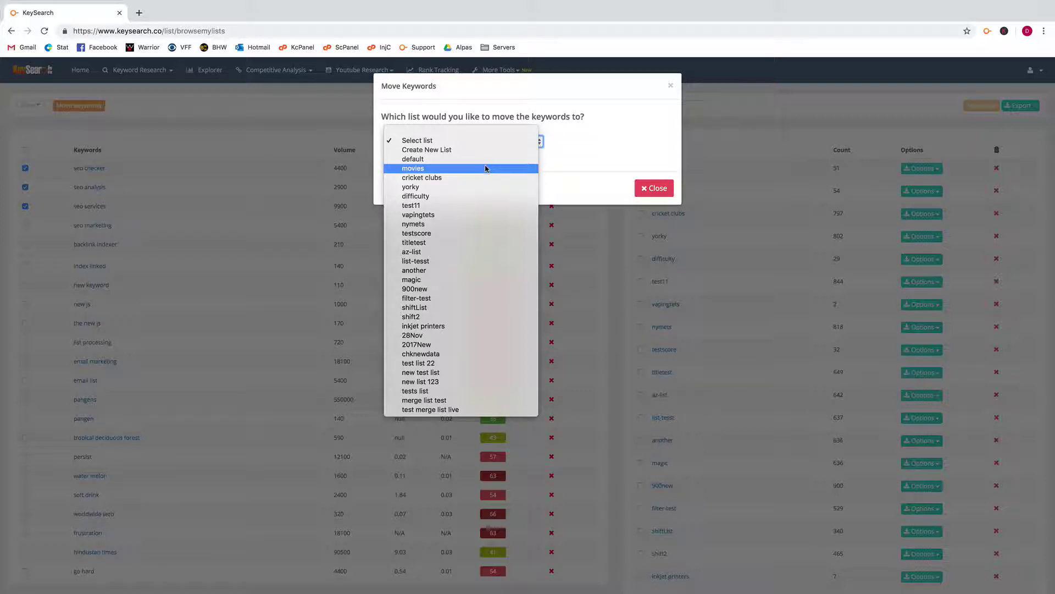
pyautogui.click(484, 199)
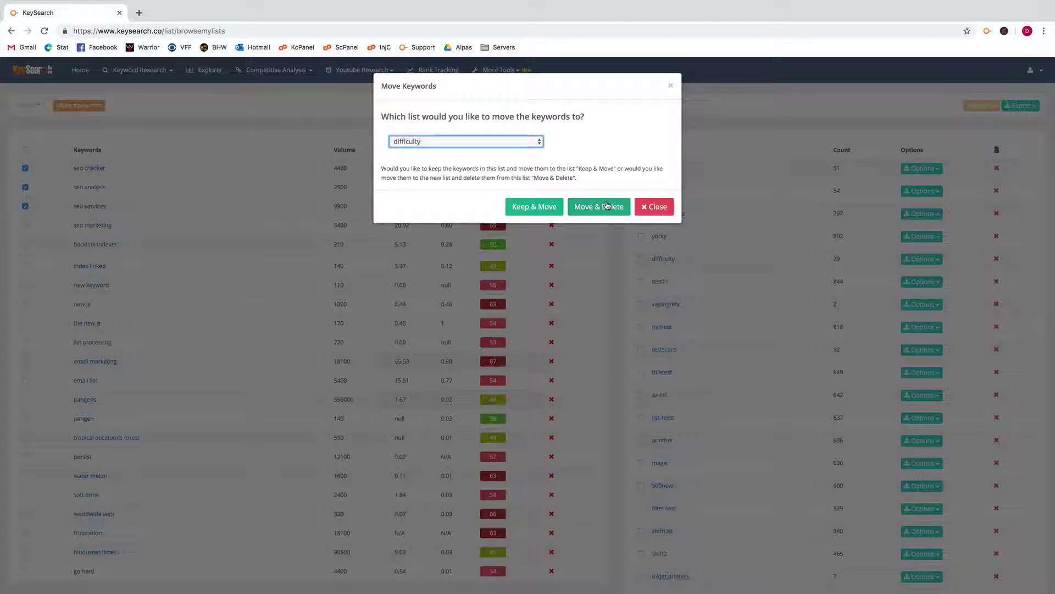
pyautogui.click(643, 206)
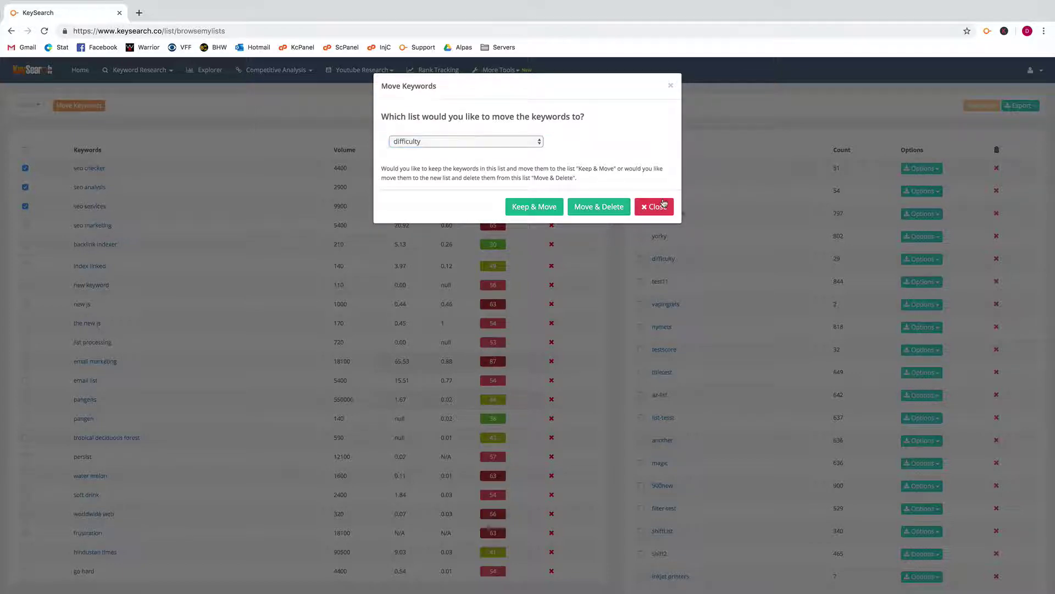
pyautogui.click(24, 206)
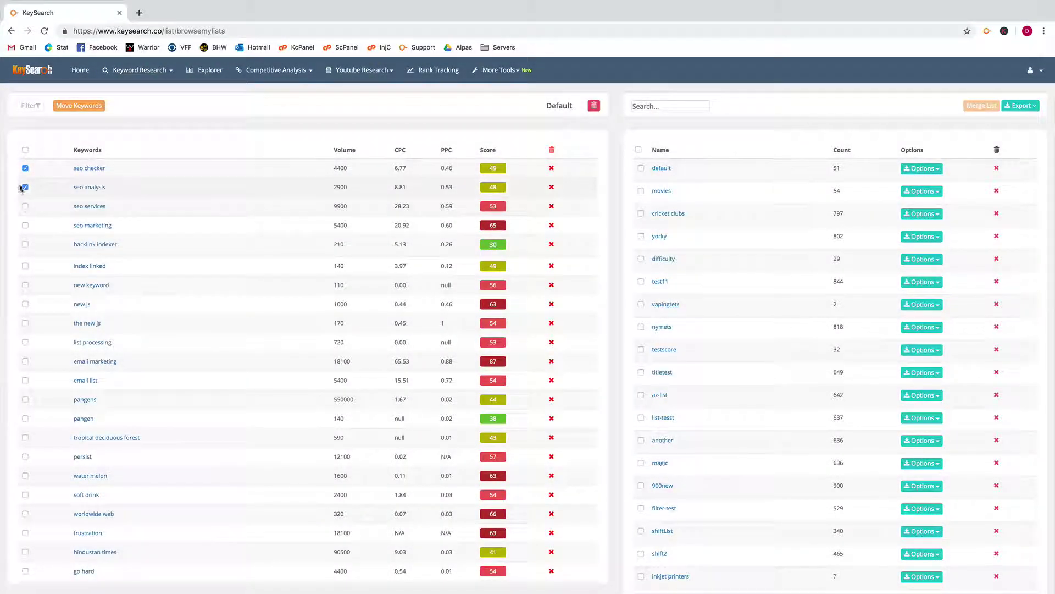
pyautogui.click(25, 187)
pyautogui.click(25, 167)
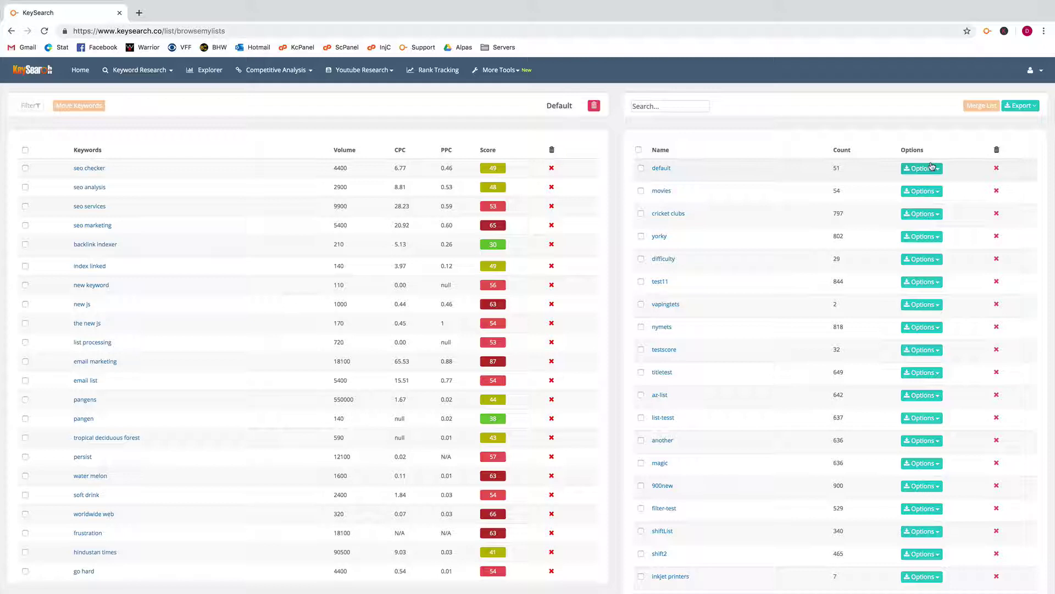
pyautogui.click(641, 169)
pyautogui.click(641, 191)
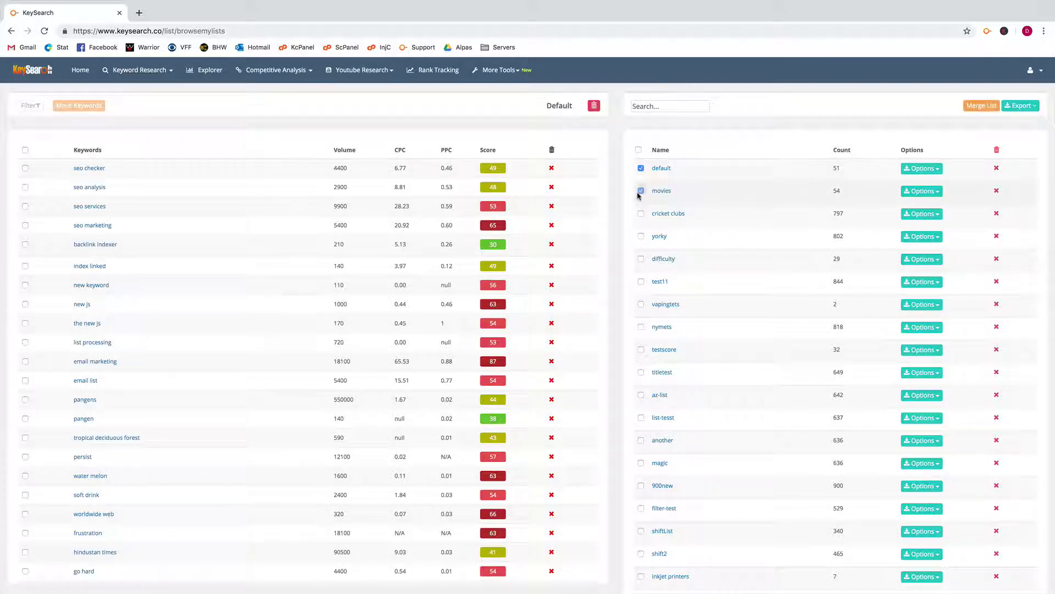
pyautogui.click(979, 107)
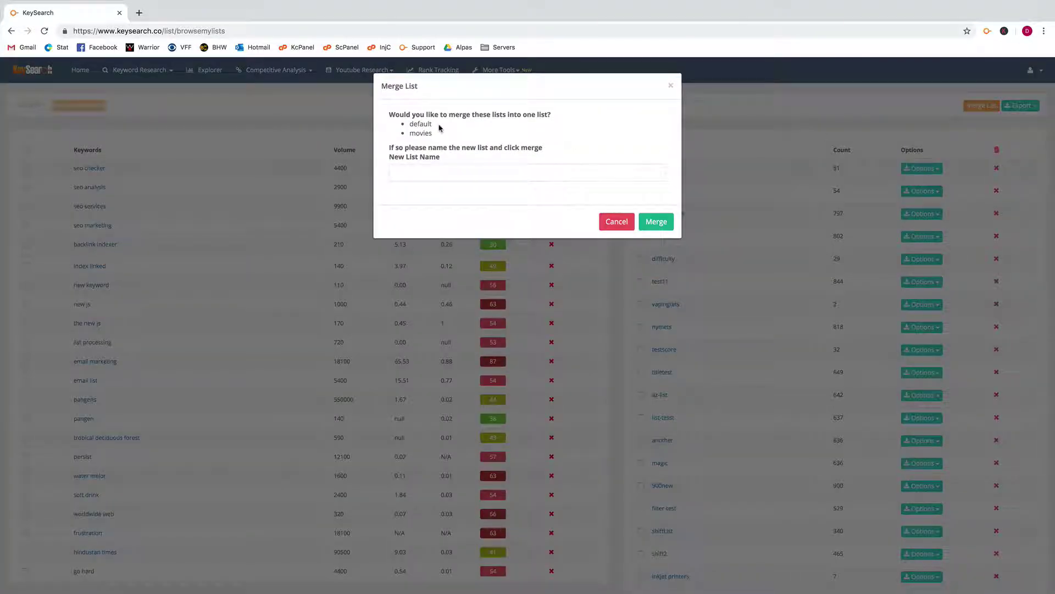
pyautogui.click(421, 169)
pyautogui.write('demo')
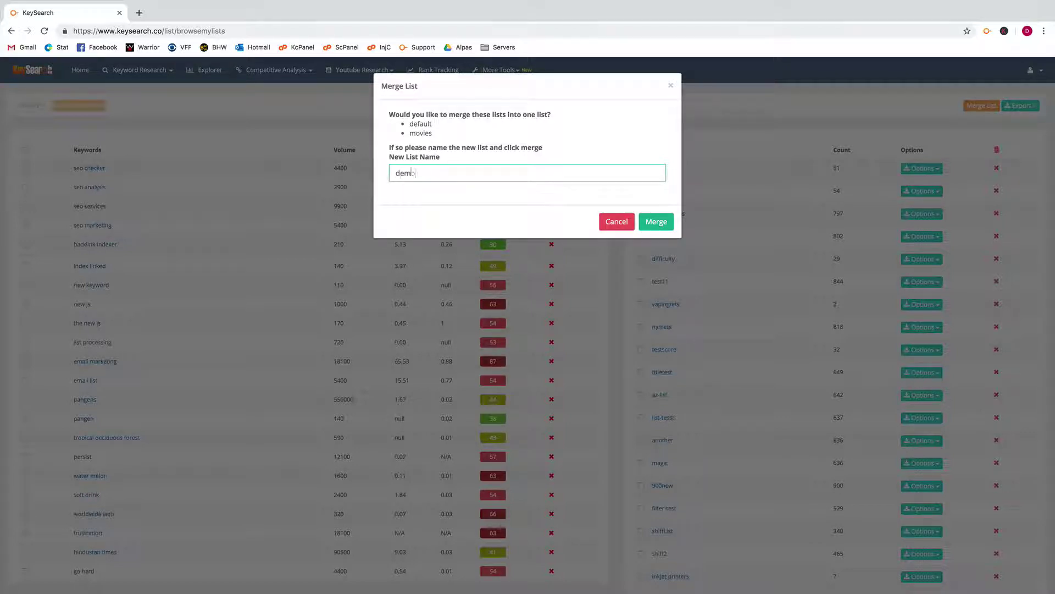
pyautogui.write('Merge')
pyautogui.click(616, 221)
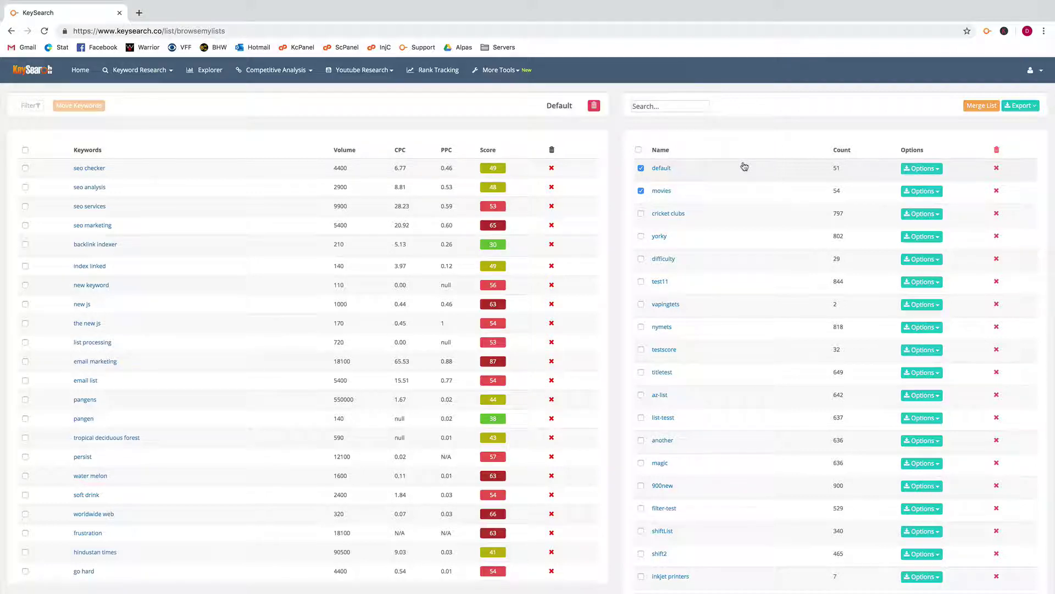
pyautogui.click(641, 191)
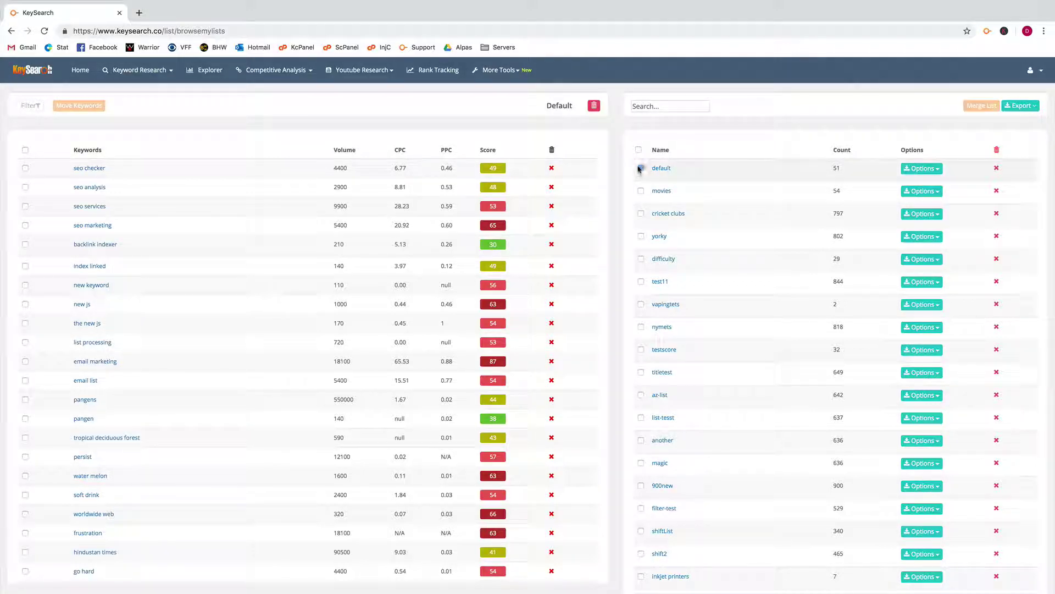
pyautogui.click(641, 168)
pyautogui.click(924, 169)
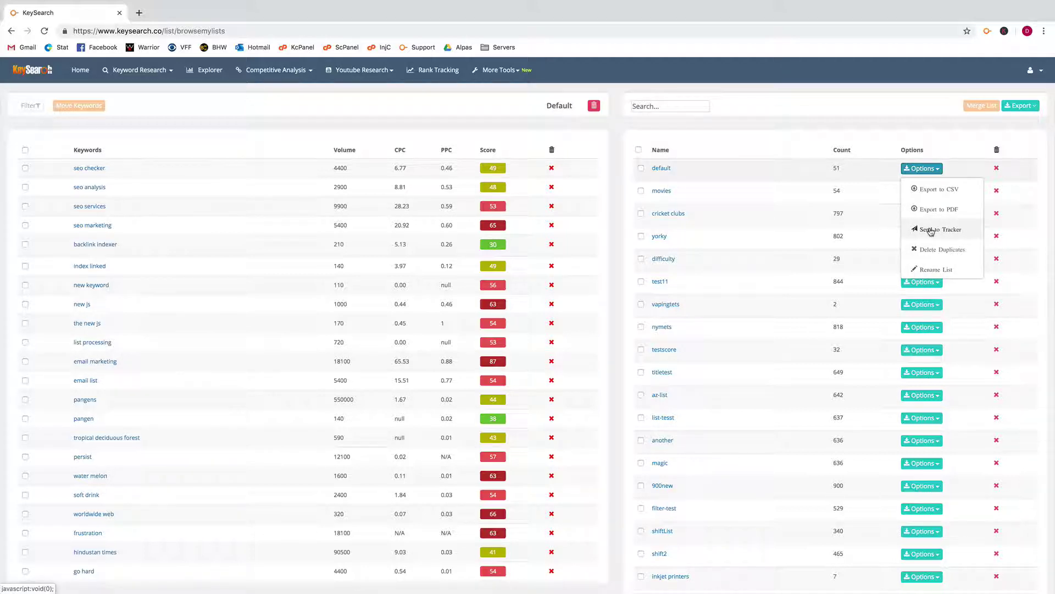
pyautogui.click(825, 132)
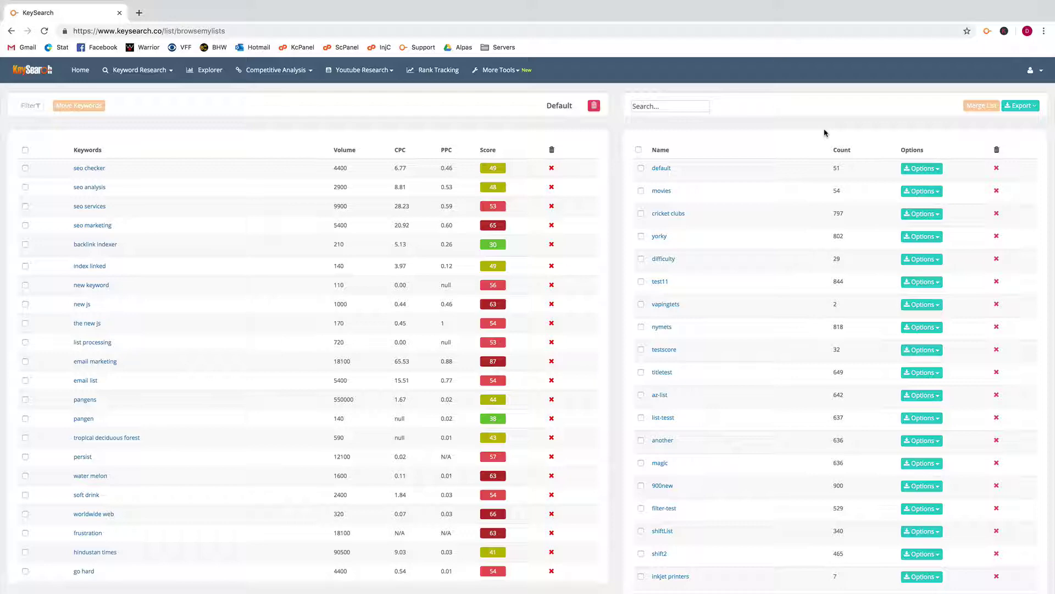
pyautogui.click(929, 168)
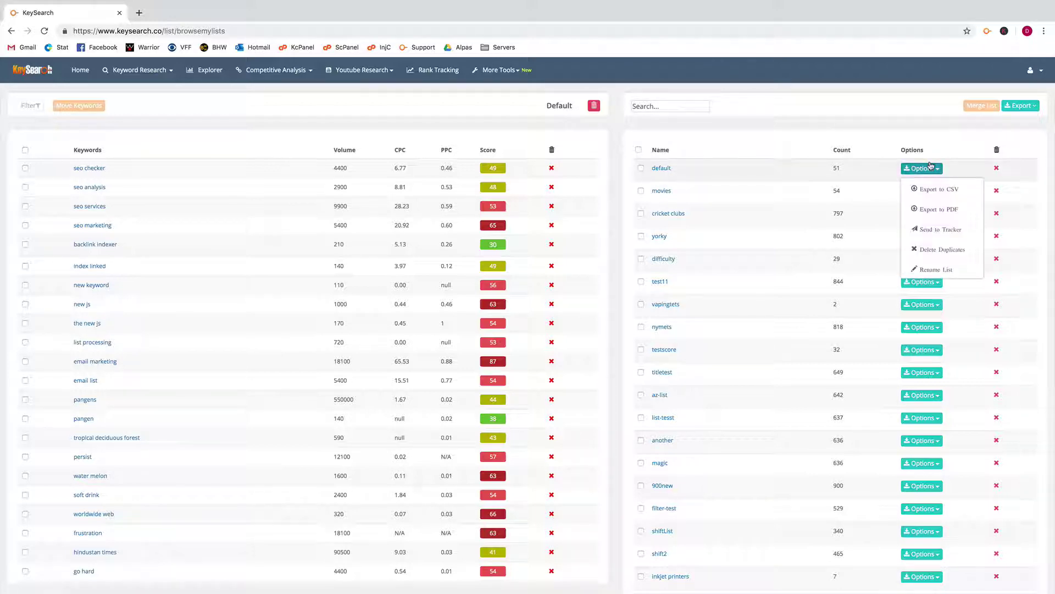
pyautogui.click(928, 230)
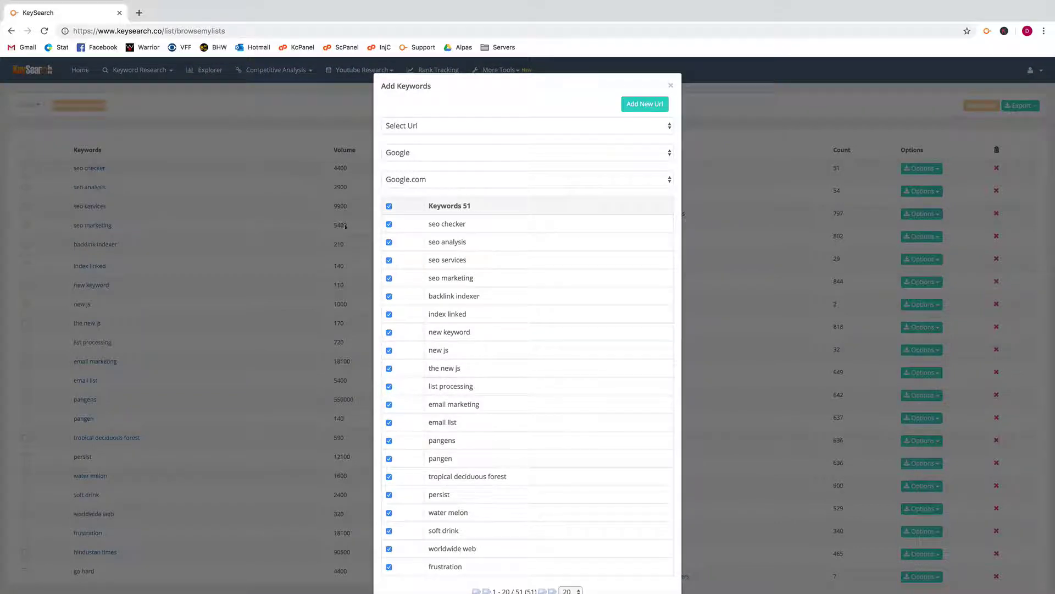
pyautogui.scroll(-1, 477, 185)
pyautogui.scroll(1, 477, 184)
pyautogui.click(416, 126)
pyautogui.click(451, 126)
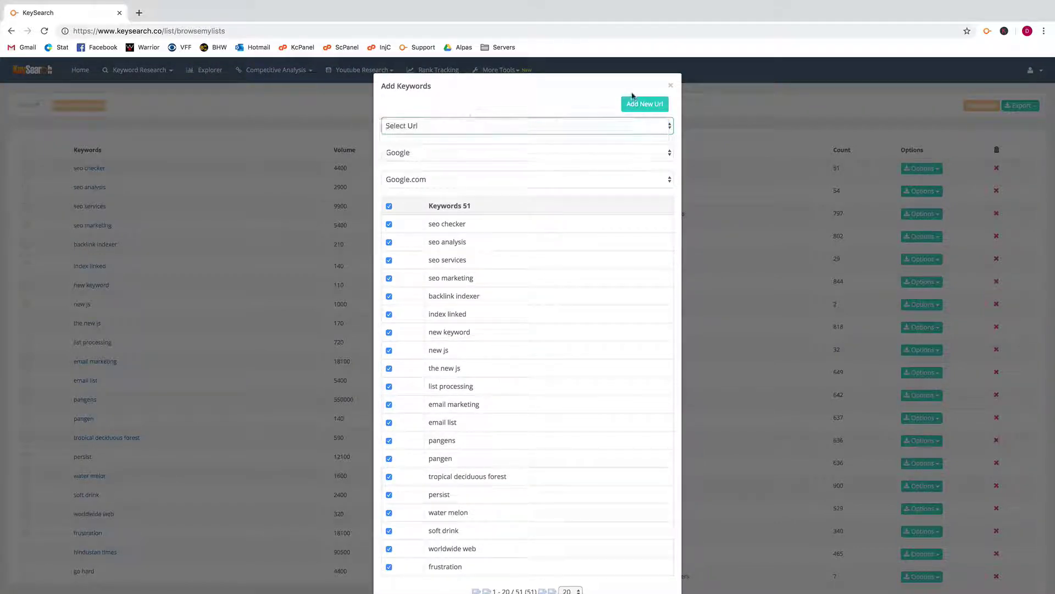
pyautogui.click(670, 86)
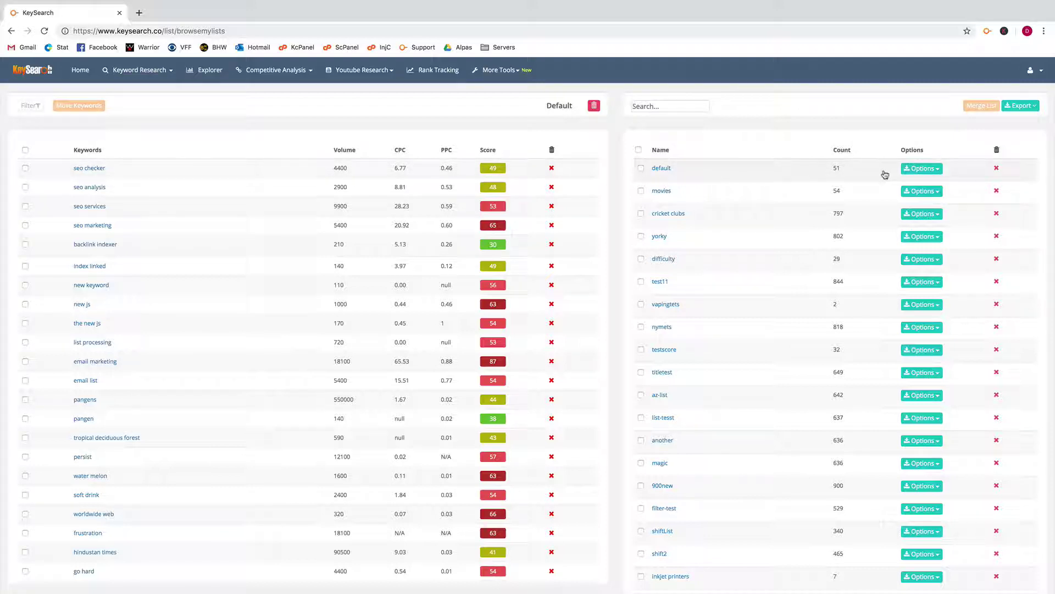
pyautogui.click(641, 191)
pyautogui.click(640, 214)
pyautogui.click(640, 236)
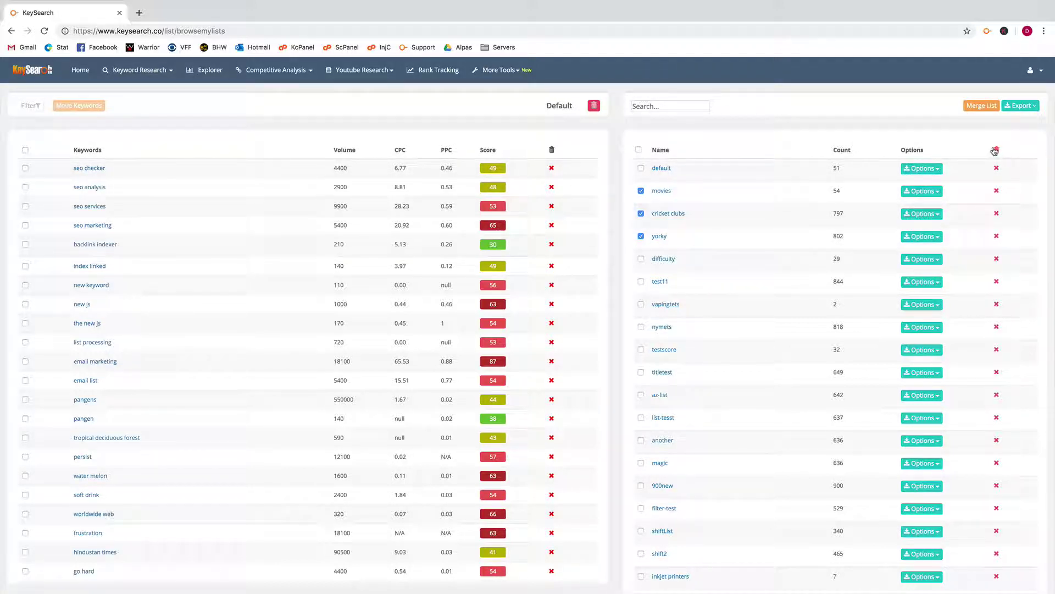
pyautogui.click(641, 236)
pyautogui.click(641, 214)
pyautogui.click(641, 190)
pyautogui.click(1021, 106)
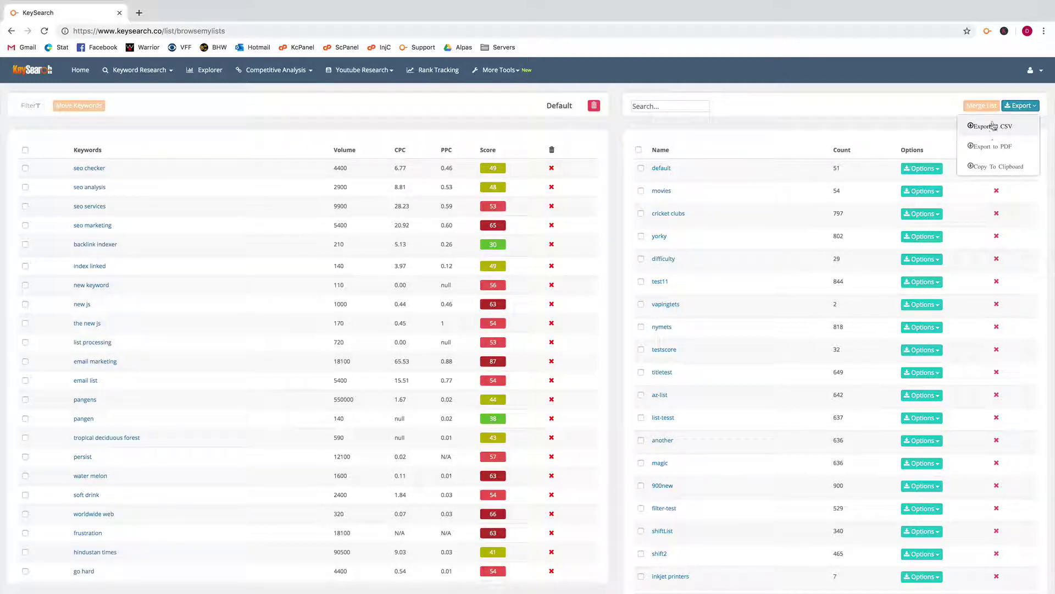
pyautogui.click(861, 121)
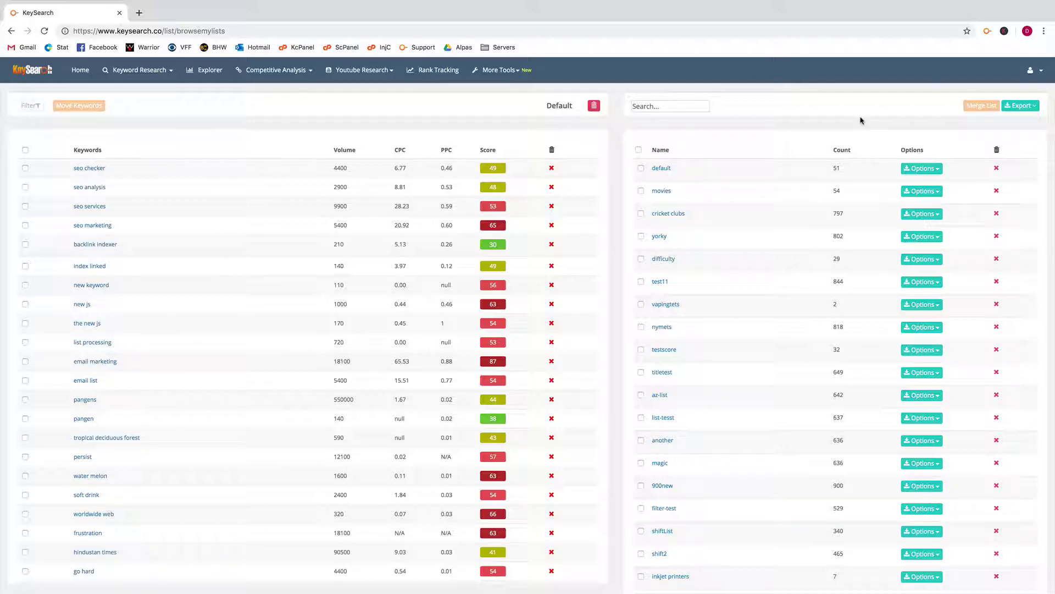
pyautogui.click(360, 69)
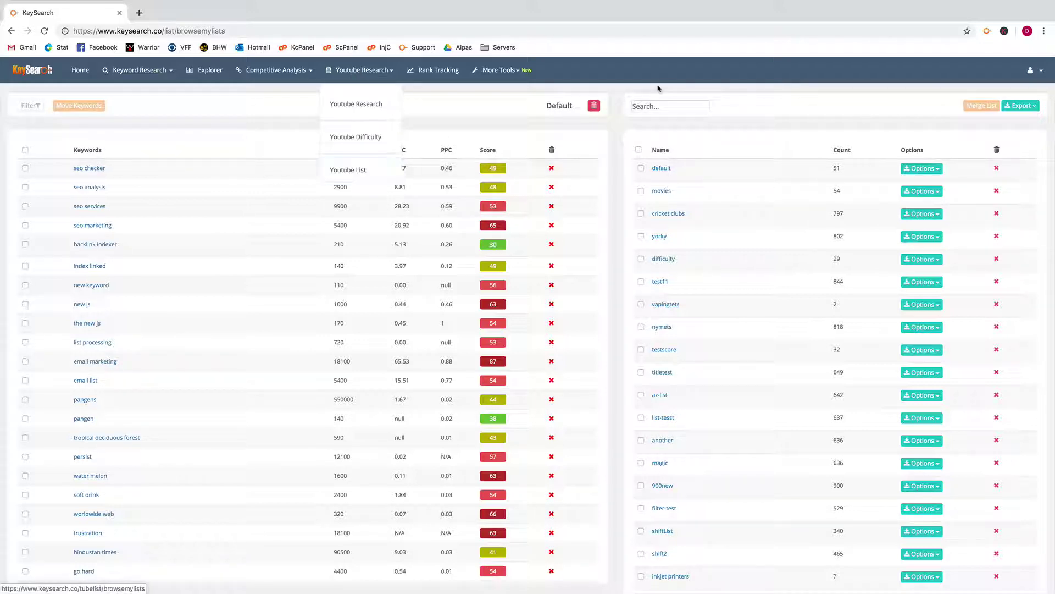